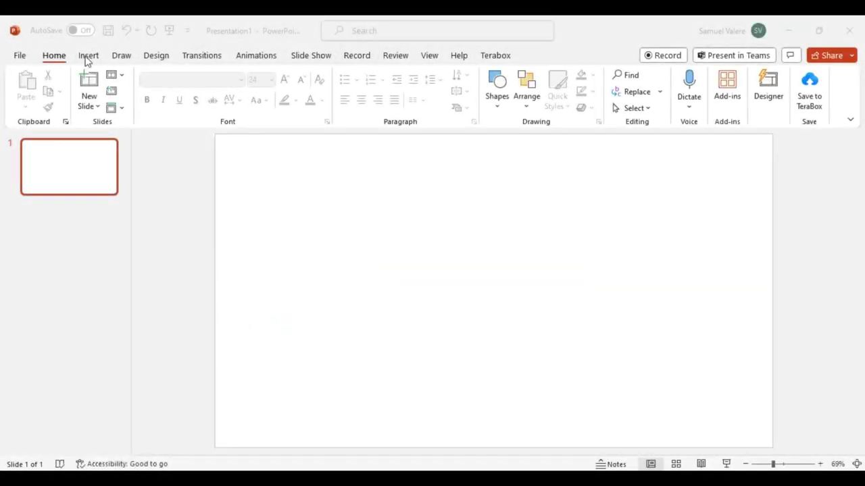
Draw a text box on the blank slide, type the letter A, and select it.
left_click(88, 56)
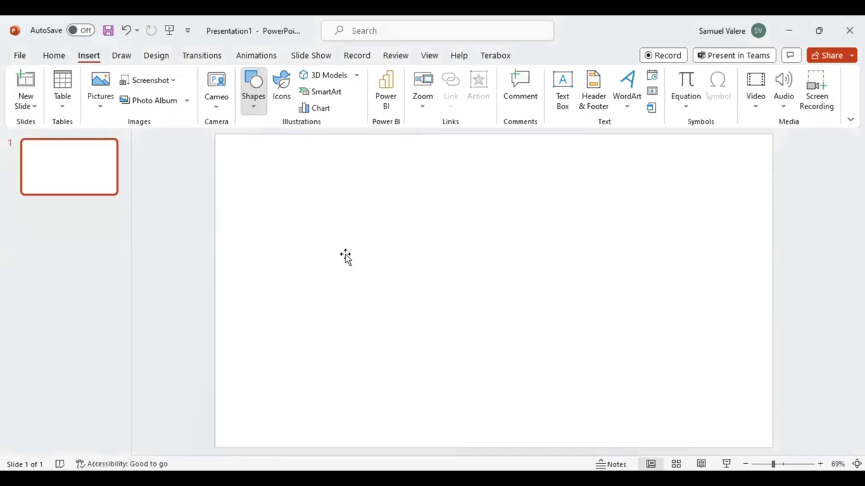
left_click_drag(310, 201, 404, 286)
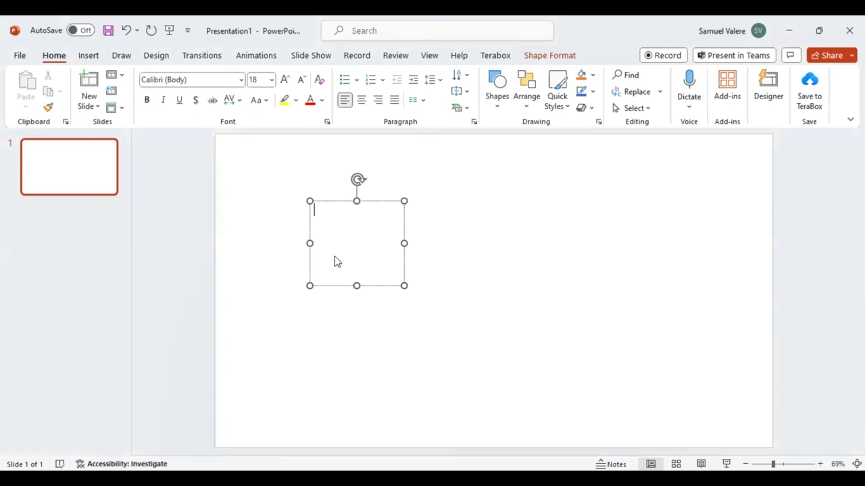
type("A")
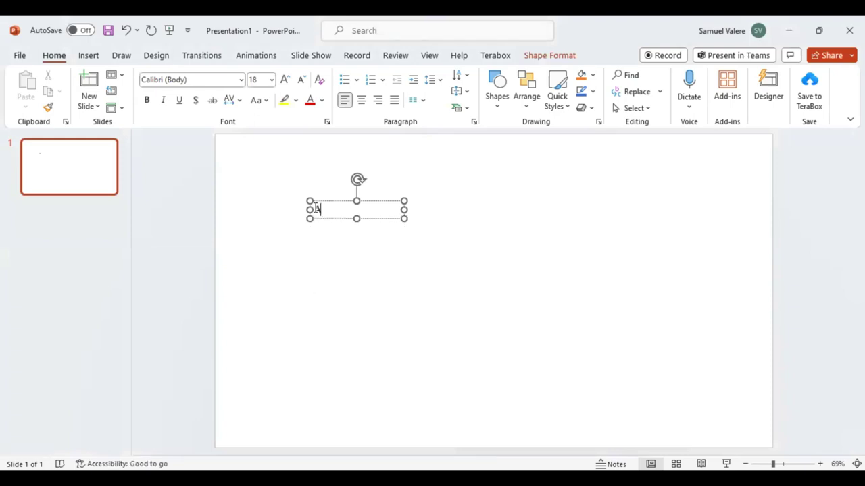
double_click(317, 209)
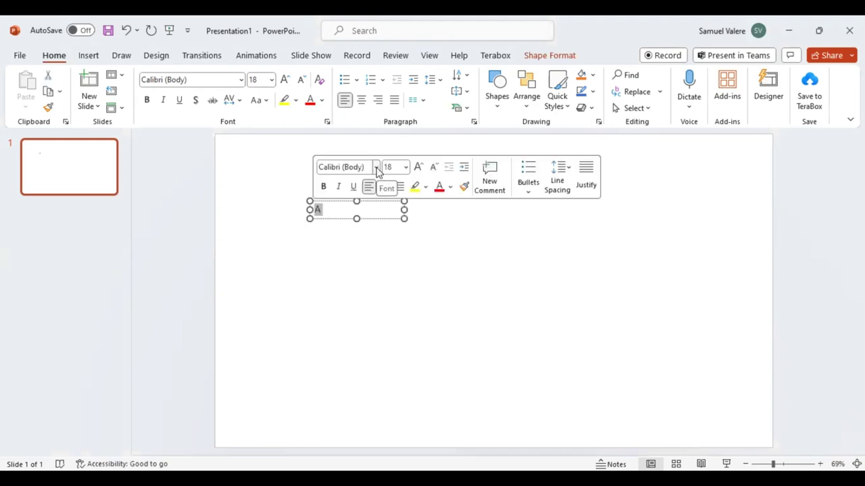
Set the letter A to the Arial Black font at 166 pt.
left_click(241, 82)
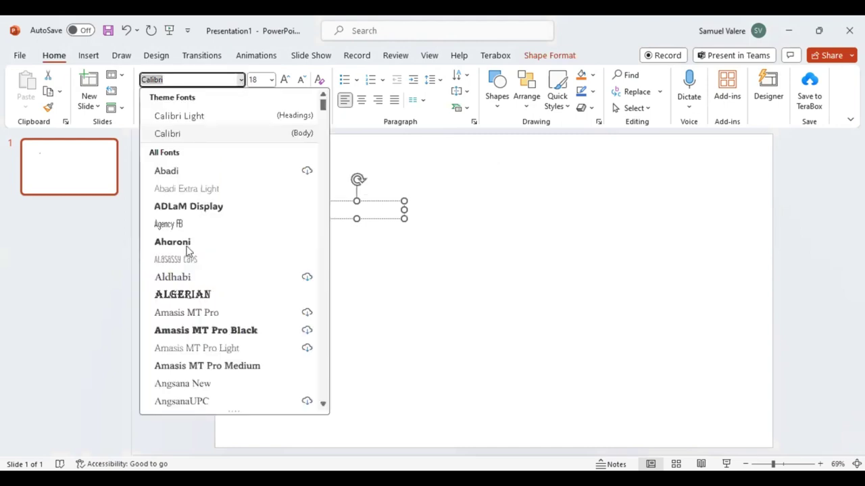
scroll(187, 250, "down", 1)
scroll(202, 236, "down", 5)
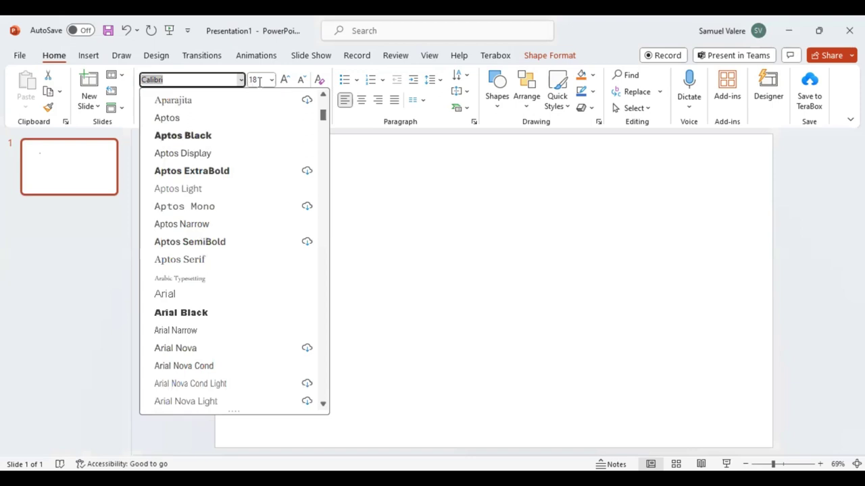
left_click(259, 81)
type("166")
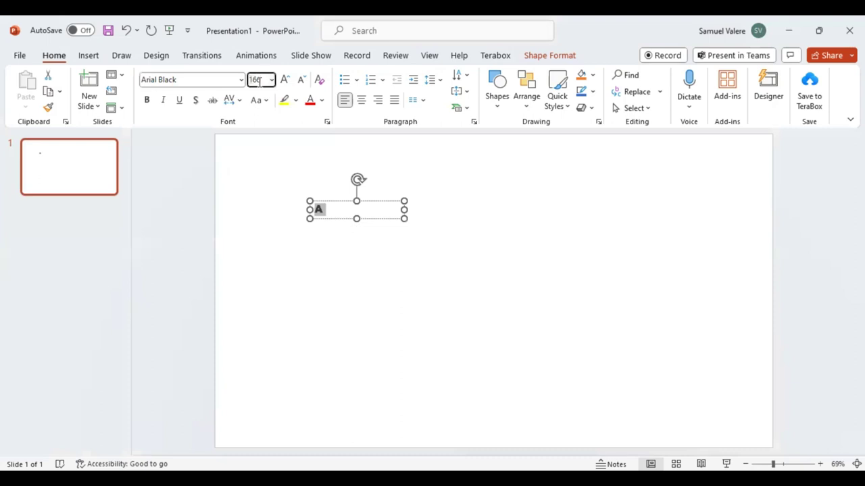
key("Return")
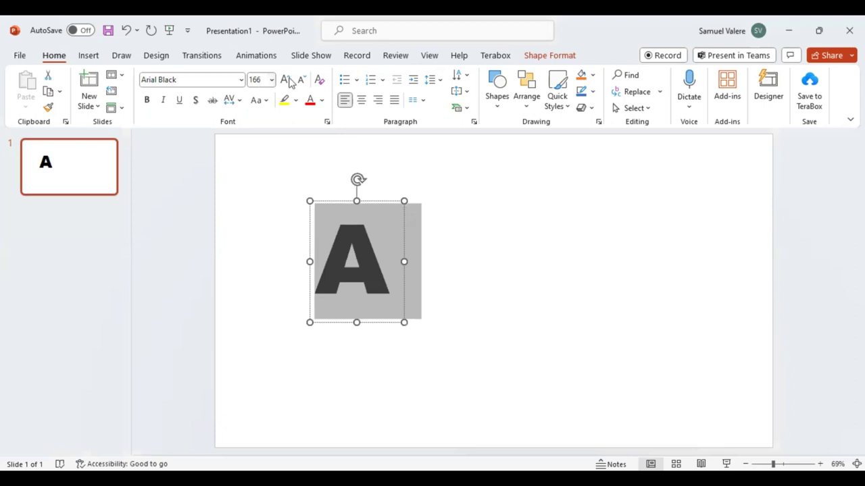
Enlarge the A to 344 pt, move it up, and duplicate it as a C.
left_click(289, 81)
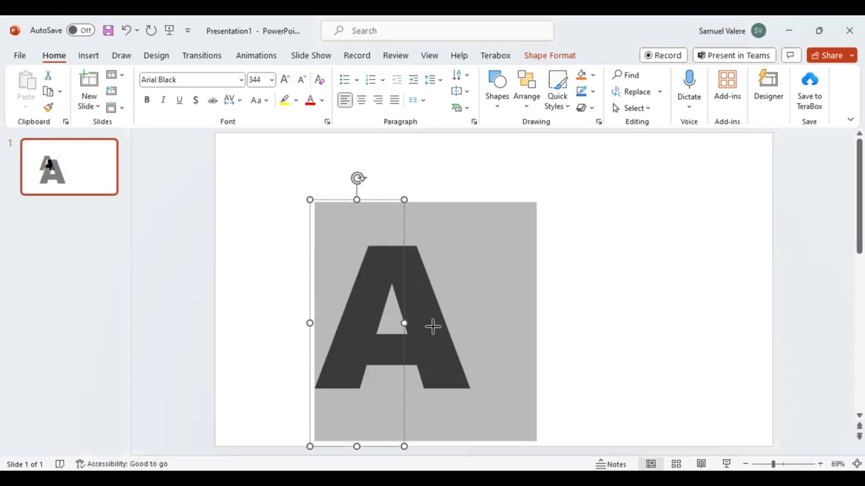
left_click_drag(487, 350, 485, 320)
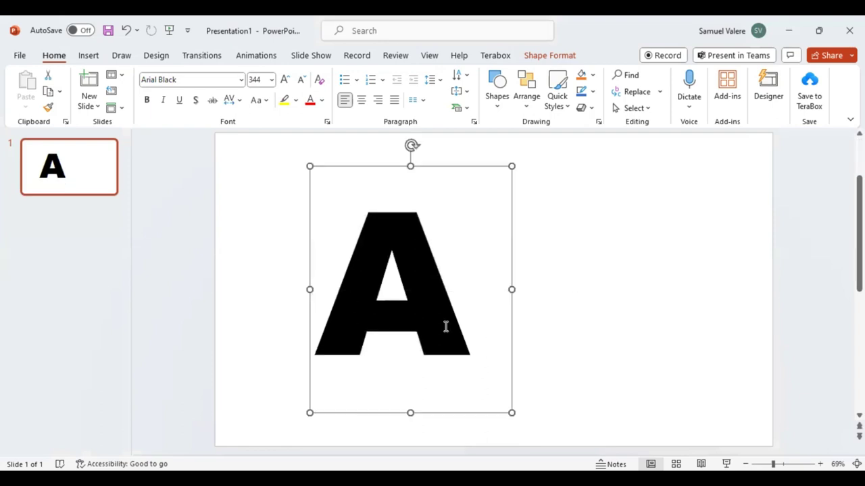
key("ctrl+d")
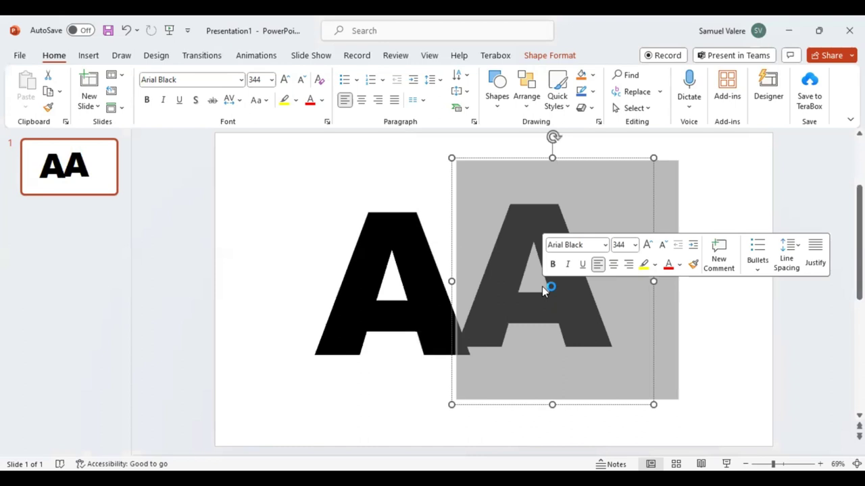
type("C")
key("Escape")
key("Escape")
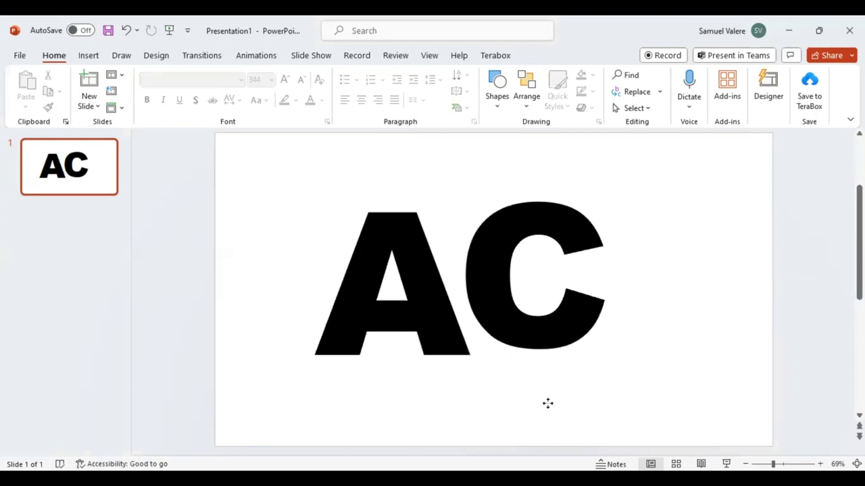
Slide the C left over the A's right leg, fine-tuning with arrow-key nudges.
left_click_drag(548, 403, 483, 408)
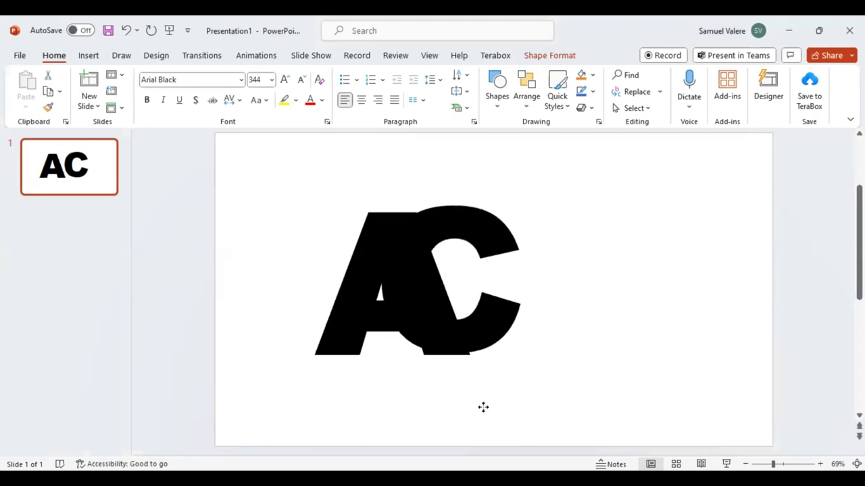
key("Left")
key("Left")
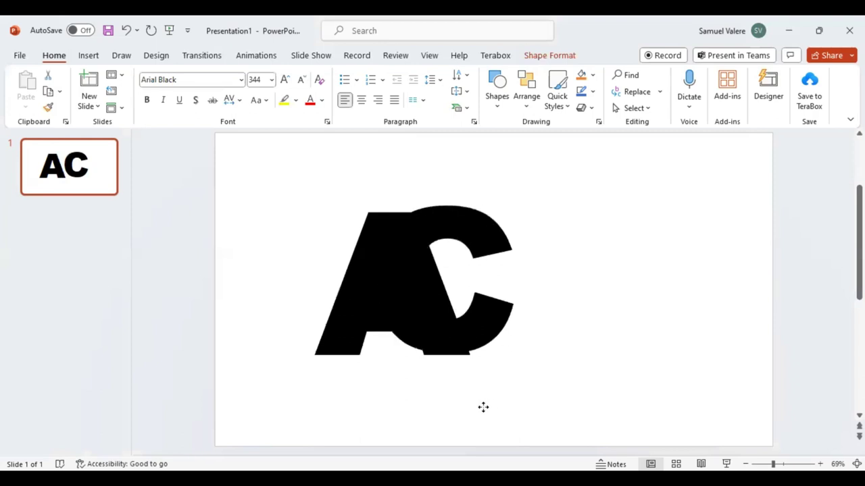
left_click_drag(483, 407, 484, 407)
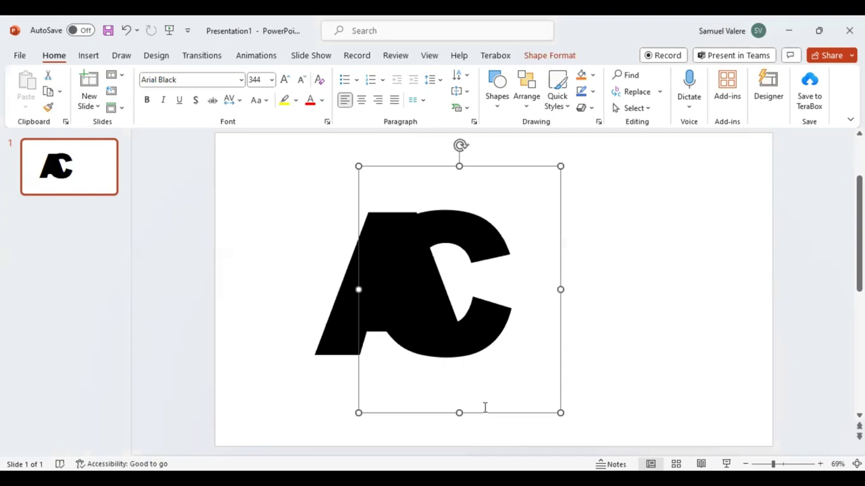
key("ctrl+z")
key("Up")
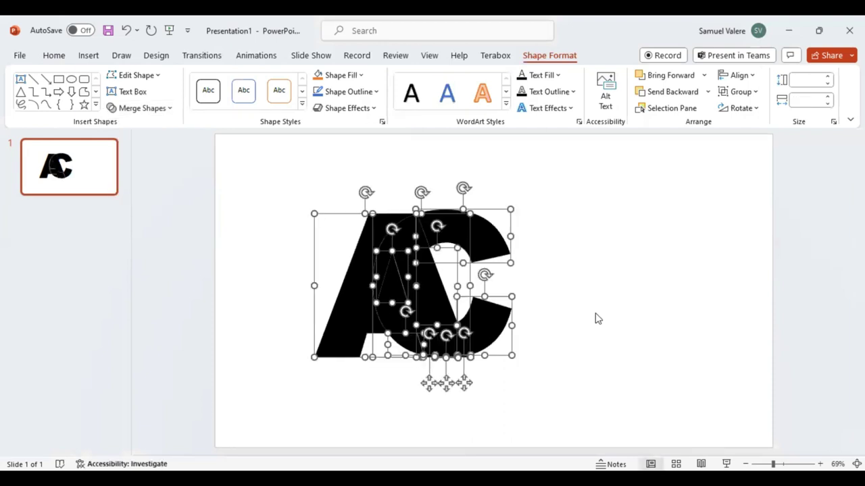
Select the A, the small overlap fragments and the C together.
left_click(438, 295)
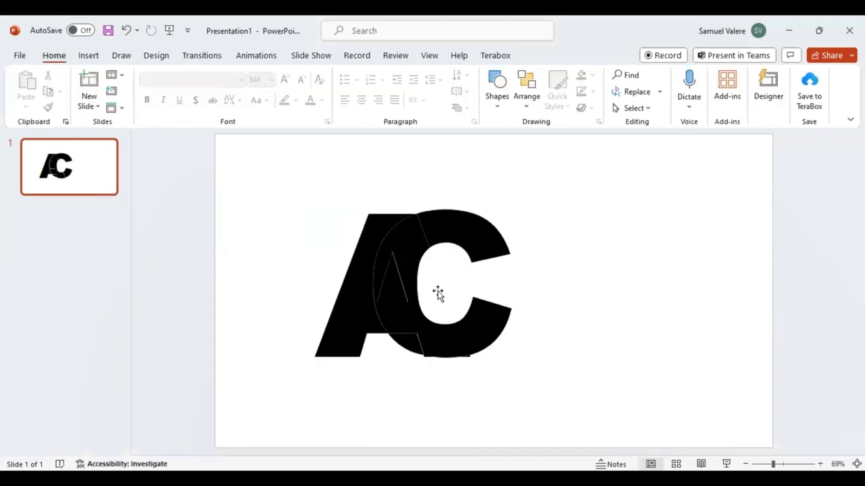
left_click(405, 250)
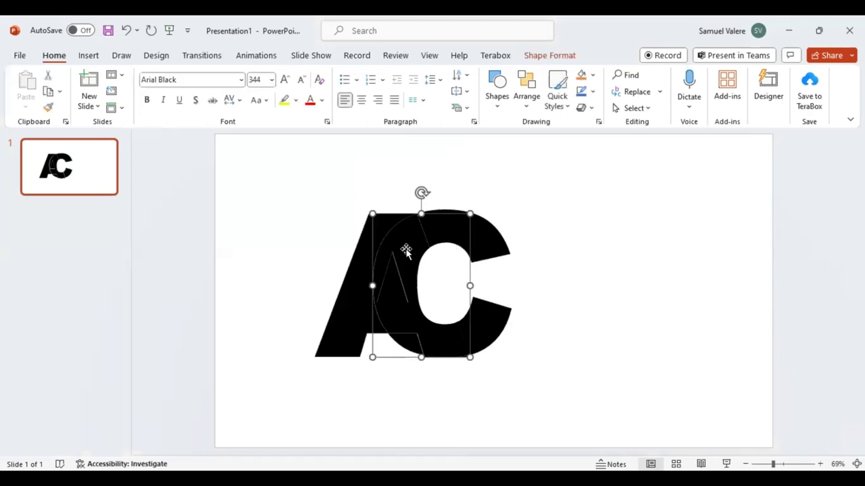
left_click(358, 264, "shift")
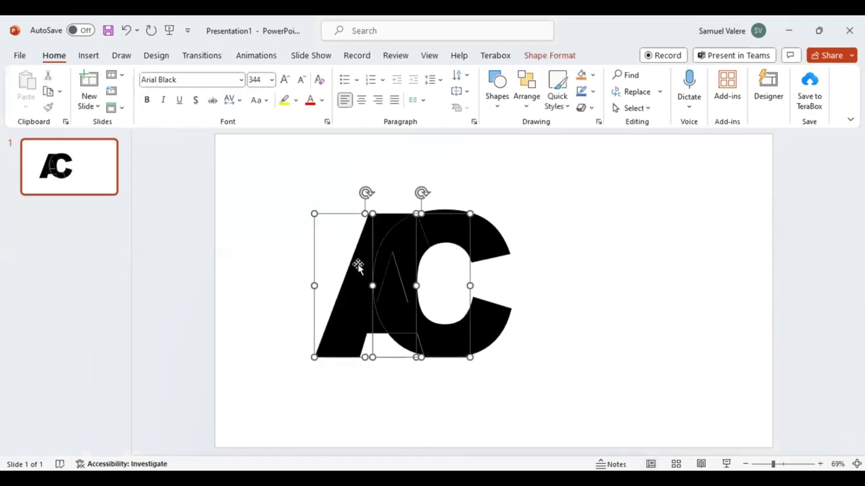
left_click(404, 343, "shift")
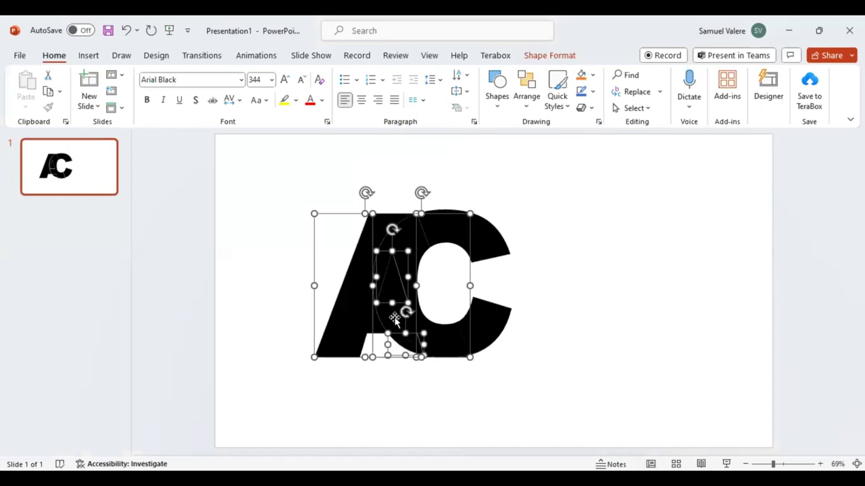
left_click(396, 321, "shift")
left_click(395, 321, "shift")
left_click(560, 58)
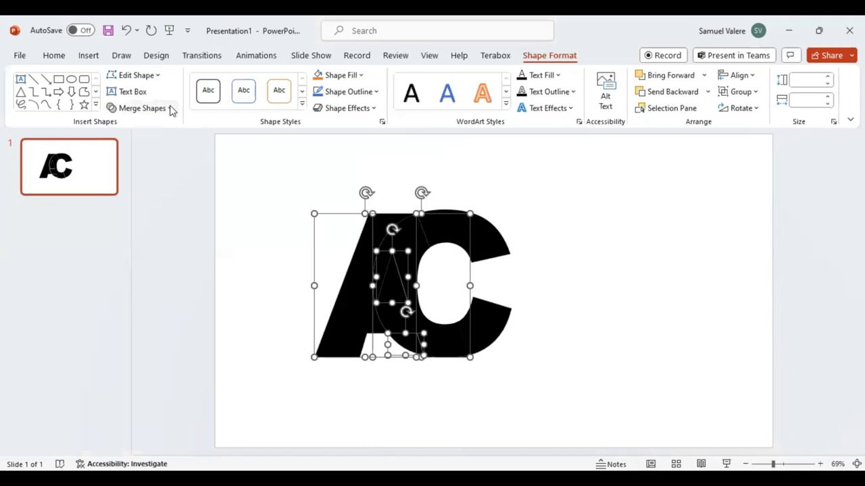
Union the selected A and C pieces into one shape, then select all logo pieces.
left_click(142, 109)
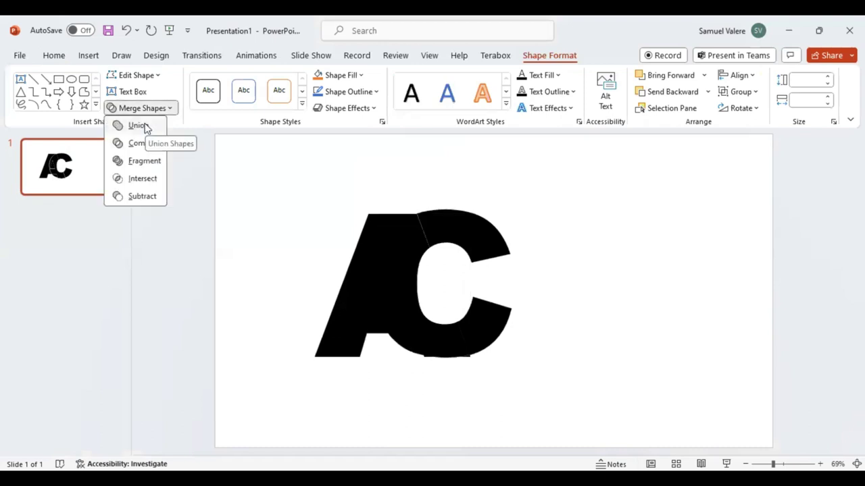
left_click(138, 126)
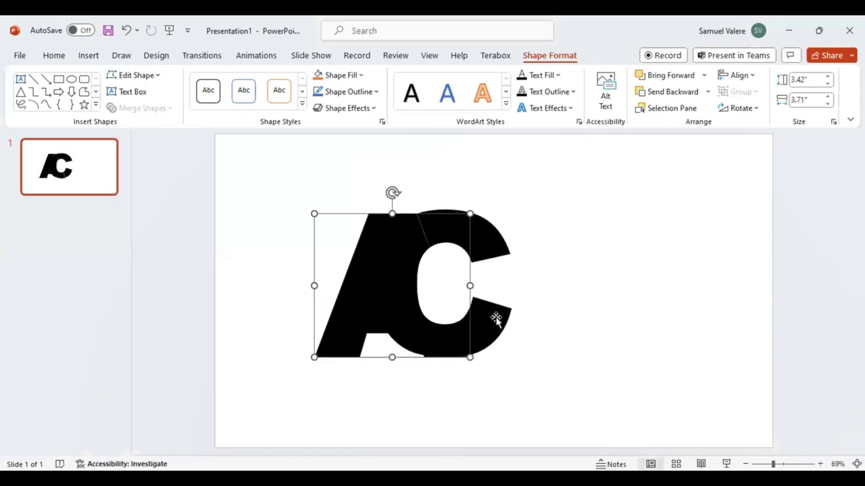
left_click(496, 318)
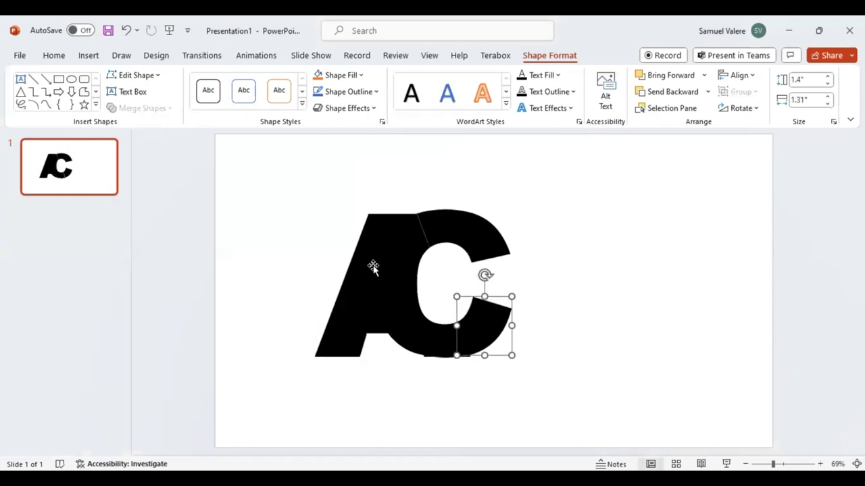
key("ctrl+a")
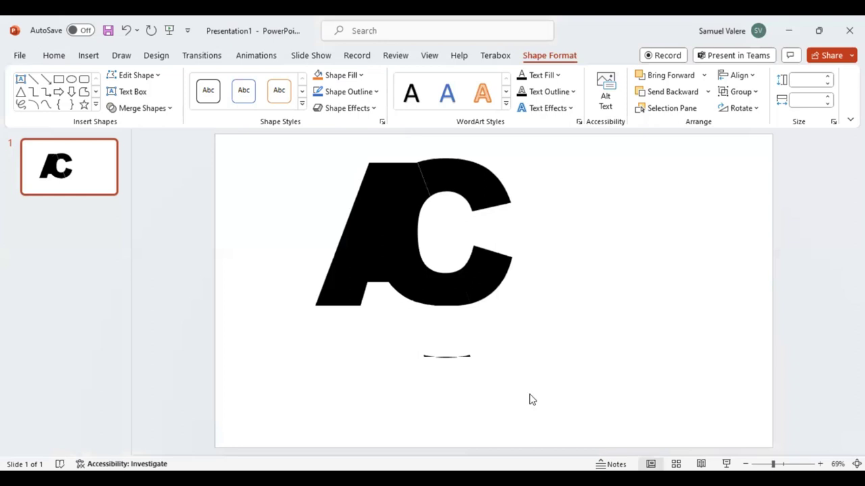
Remove the stray sliver and move the AC logo lower toward the slide centre.
left_click(357, 233)
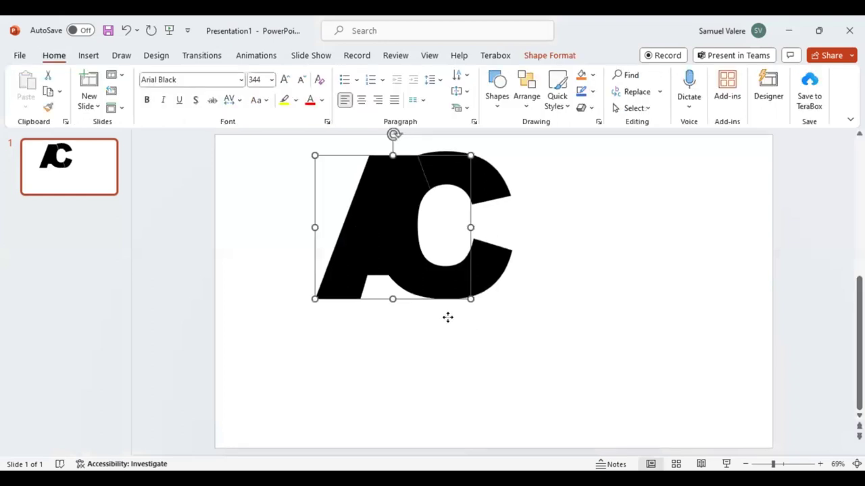
left_click(451, 347)
key("ctrl+z")
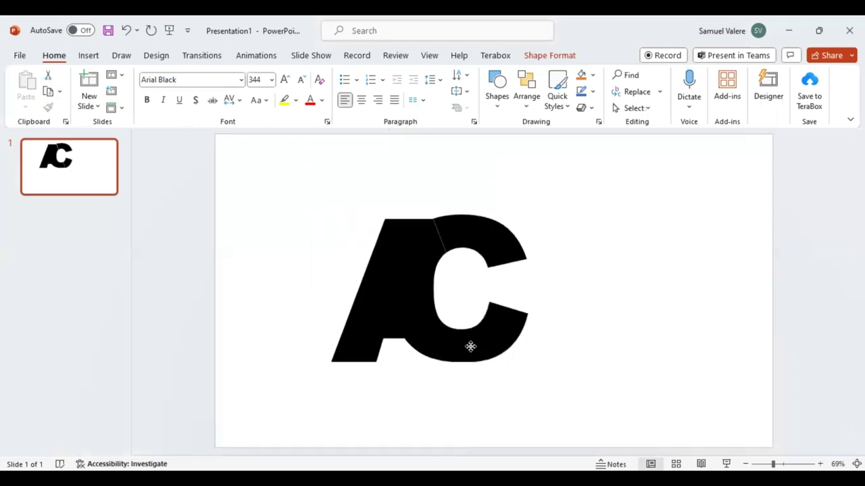
key("ctrl+y")
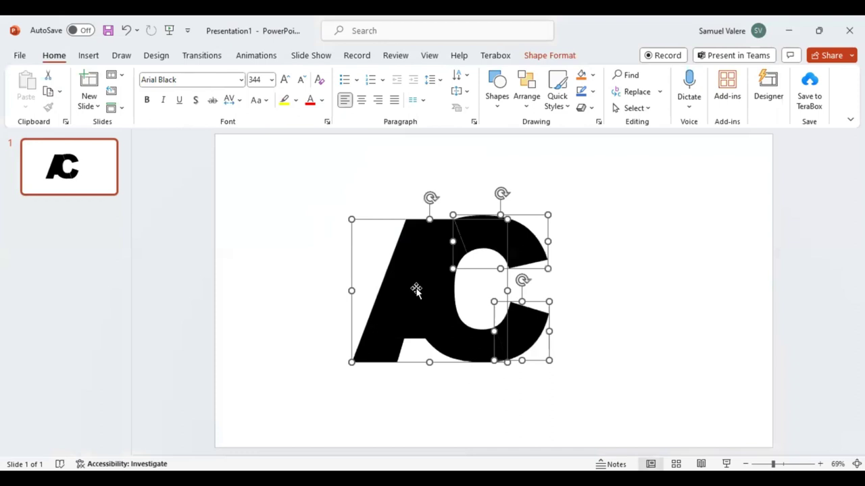
Fill both C pieces red and drag the lower arm's vertex outward to the right.
left_click(525, 325)
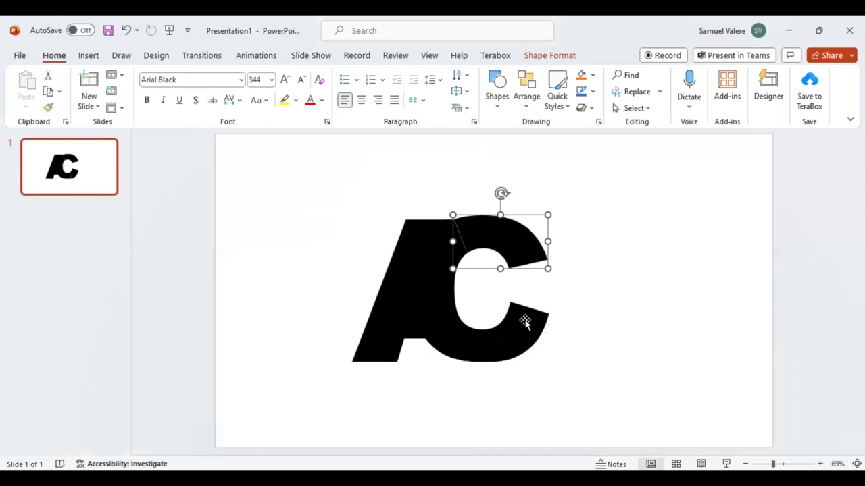
left_click(526, 324, "shift")
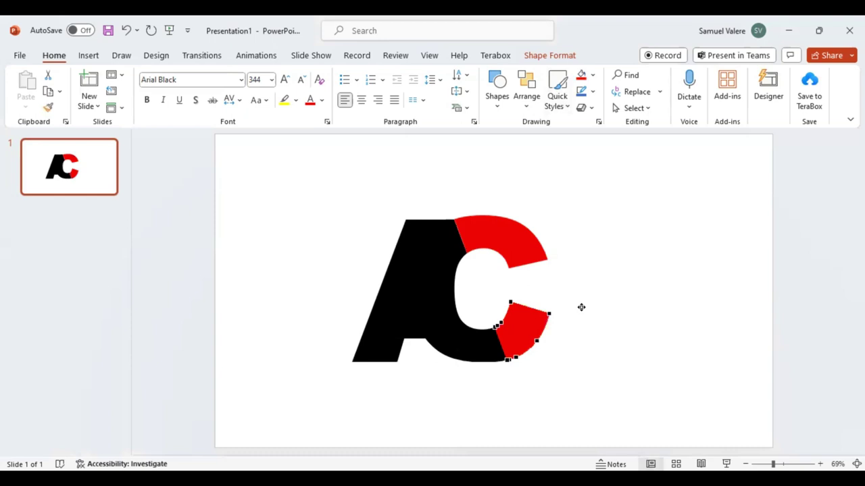
left_click_drag(581, 308, 595, 302)
Drag the lower and upper C arm tips right into sharp swept points.
left_click_drag(598, 306, 598, 308)
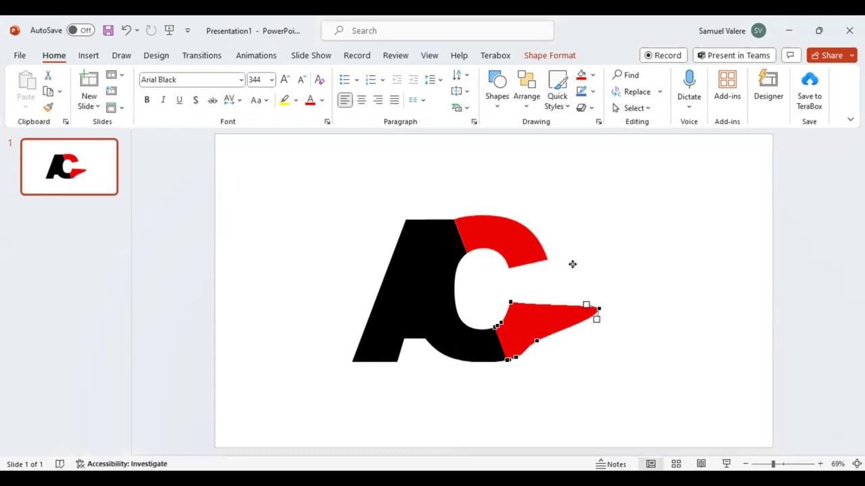
left_click_drag(547, 259, 591, 266)
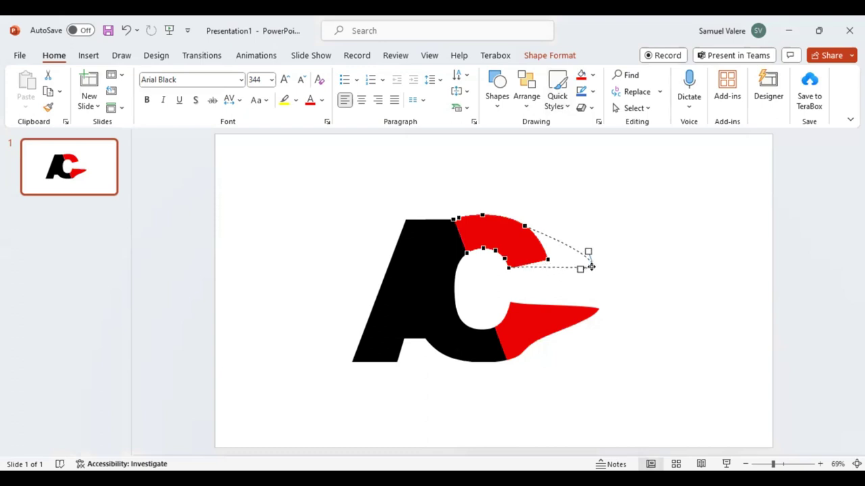
left_click_drag(591, 267, 591, 266)
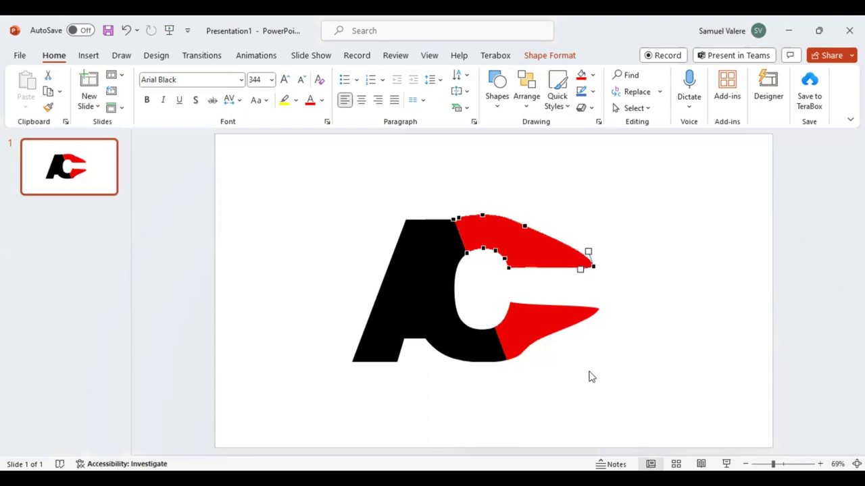
left_click(516, 368)
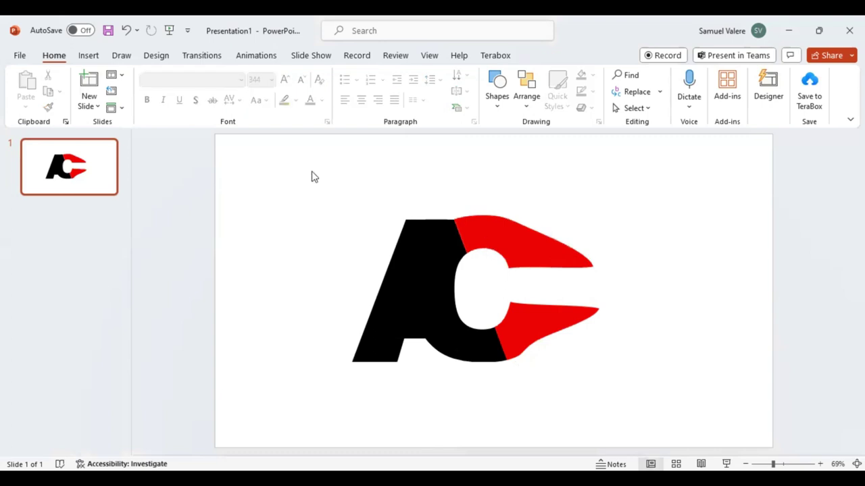
Draw a text box below the logo and type 'A and C Logo'.
left_click(88, 56)
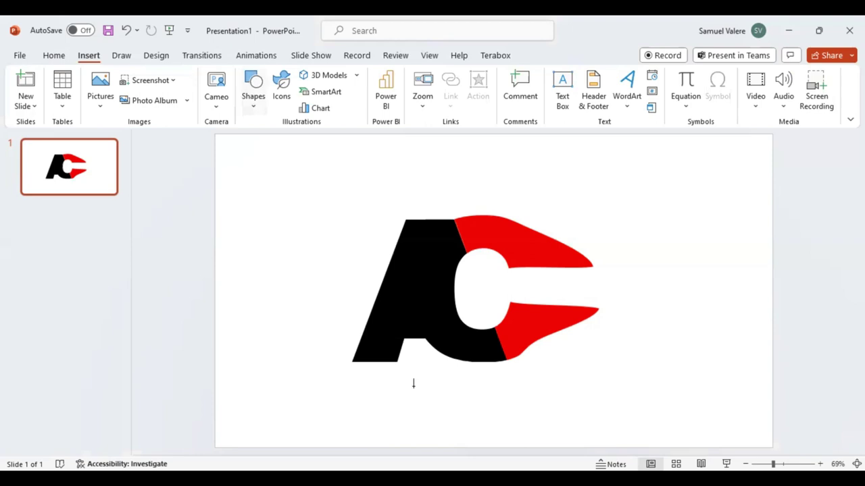
left_click_drag(494, 392, 623, 426)
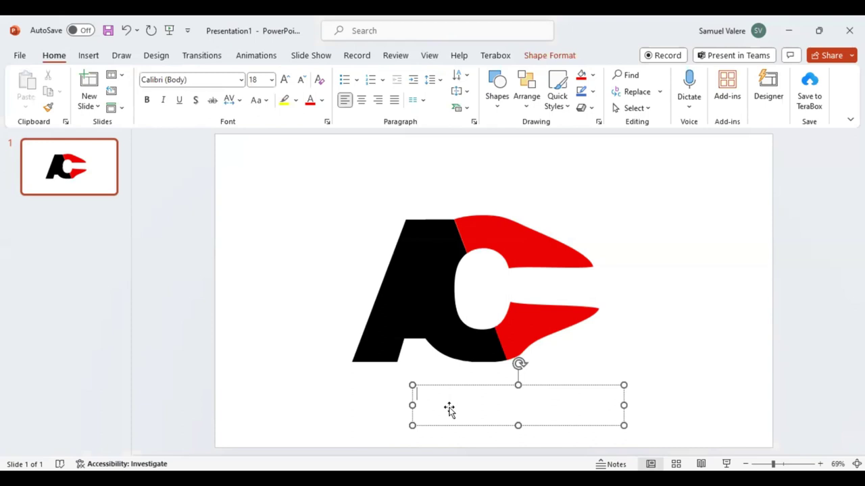
type("A")
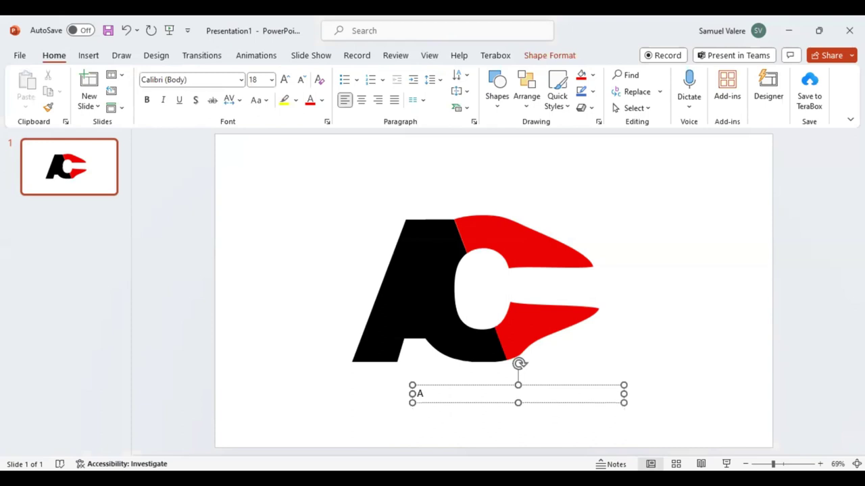
type(" and")
type(" C")
type(" Logo")
Enlarge the caption to 24 pt with very loose spacing and centre it under the logo.
key("ctrl+a")
left_click(519, 356)
left_click(520, 356)
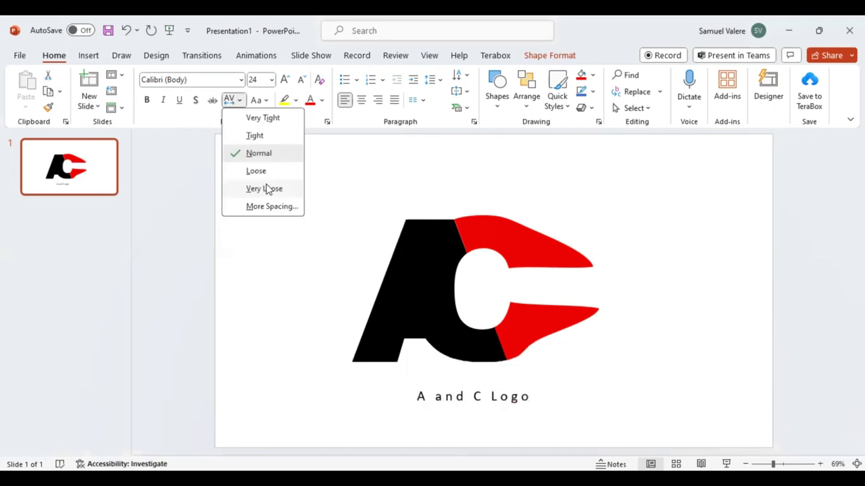
left_click(266, 188)
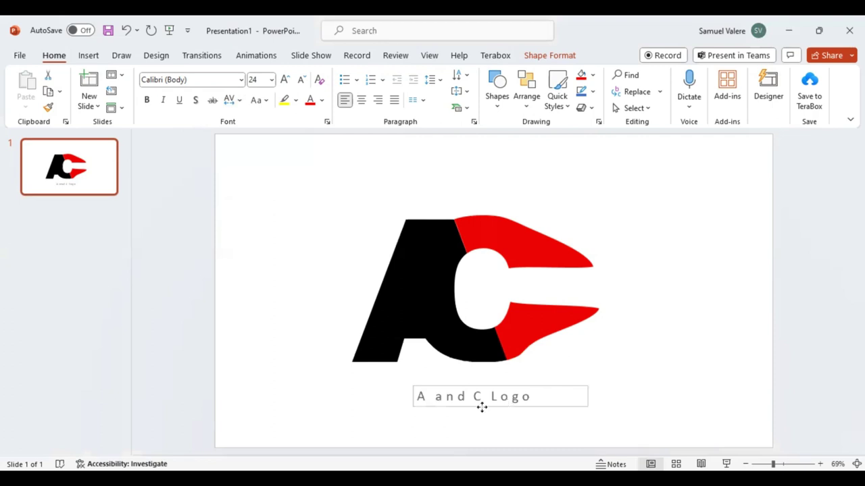
left_click_drag(482, 407, 529, 397)
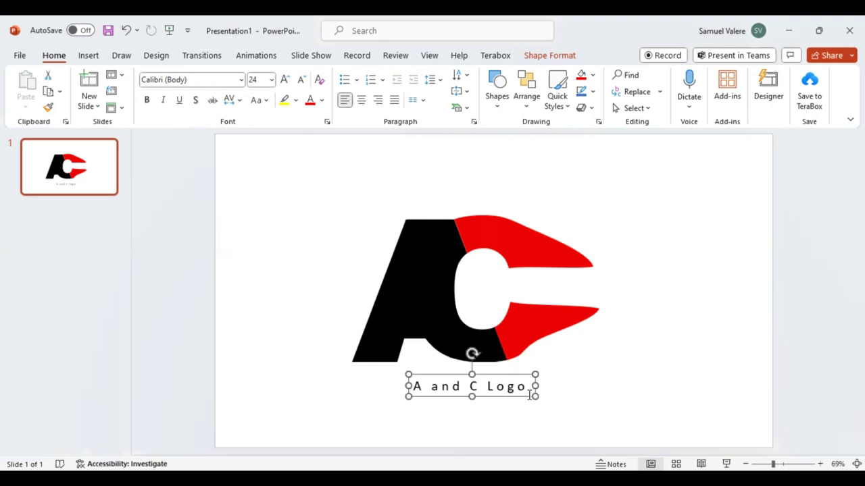
Colour the caption text red and duplicate the caption box.
left_click_drag(526, 387, 409, 386)
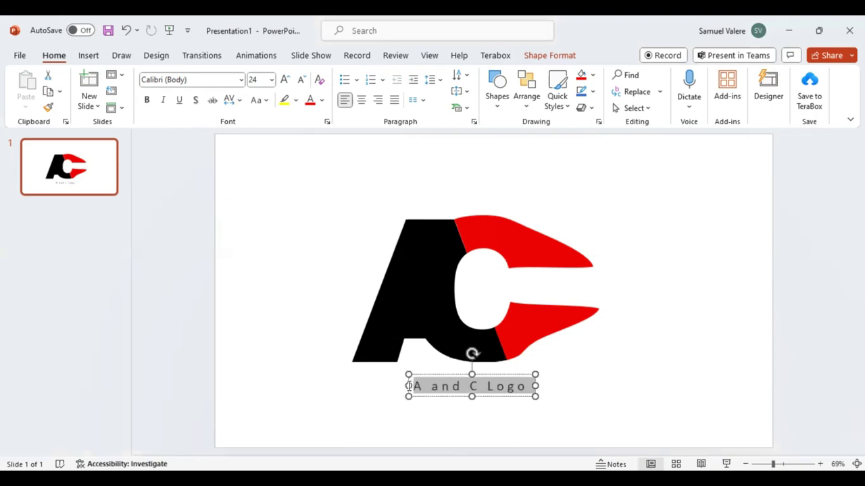
left_click(533, 369)
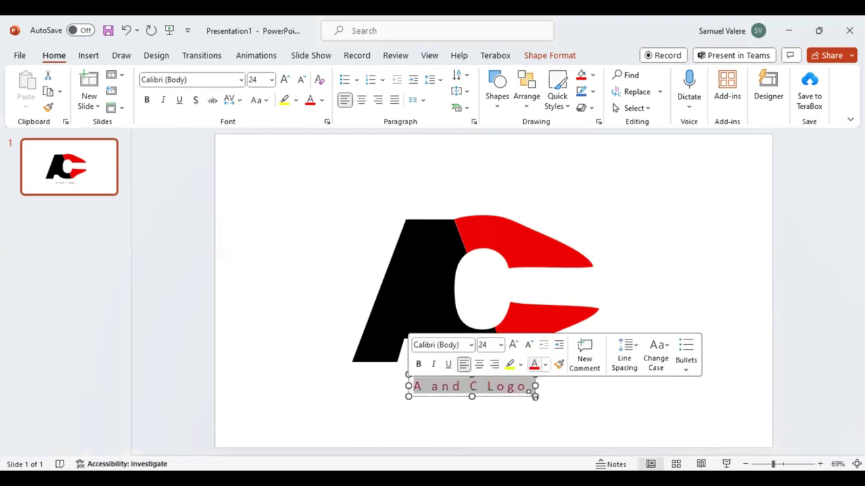
left_click(535, 397)
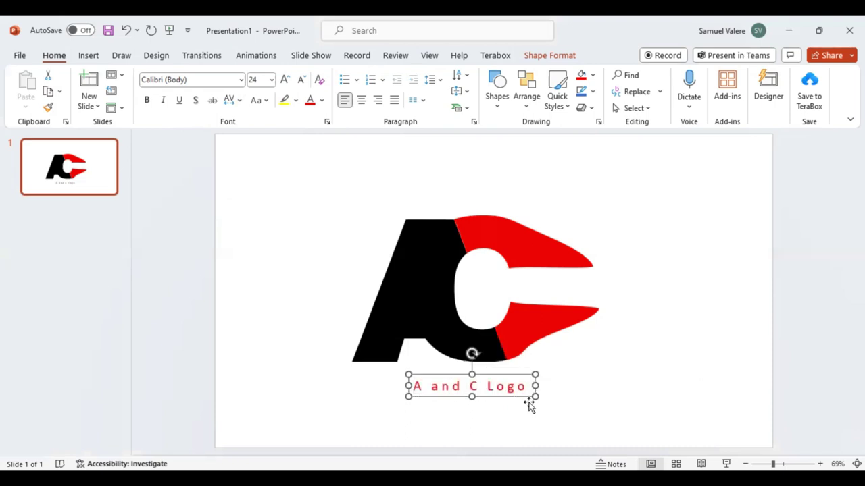
key("ctrl+d")
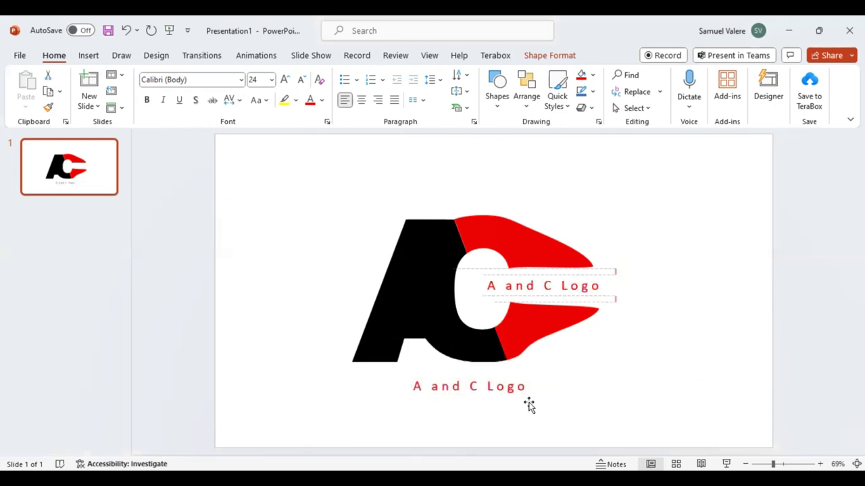
Replace the copied caption's text inside the C with 'Slogan here' in black.
left_click(576, 289)
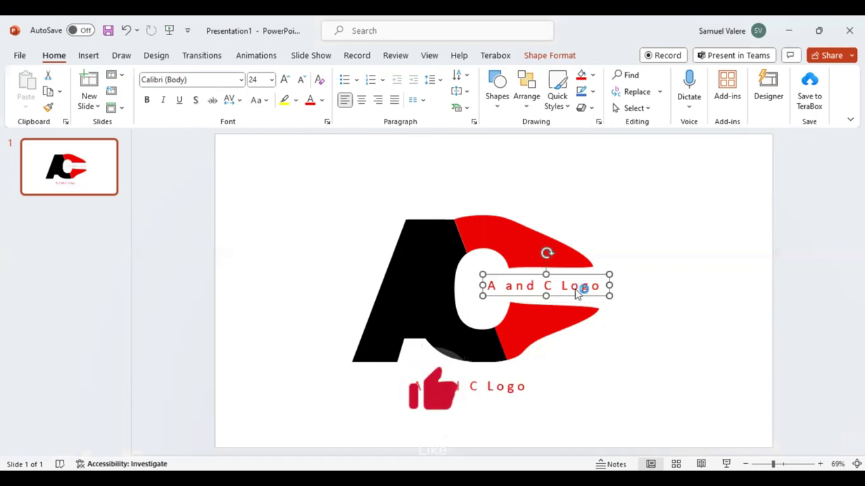
triple_click(578, 291)
type("S")
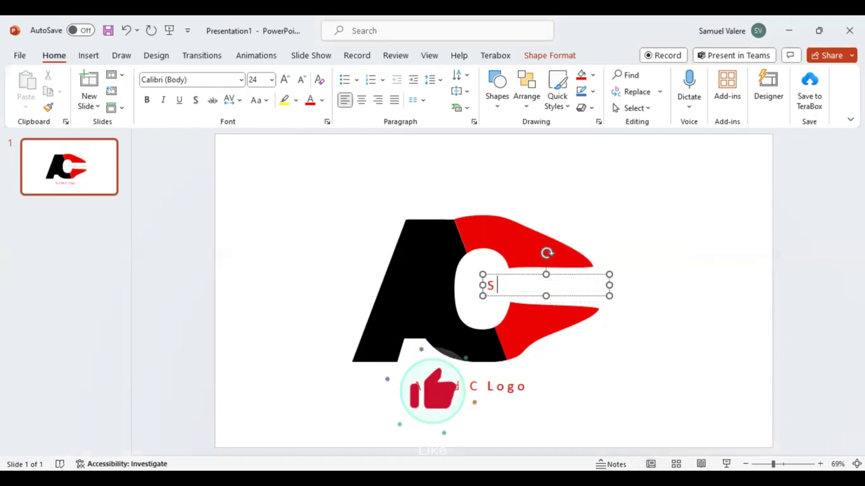
type("lo")
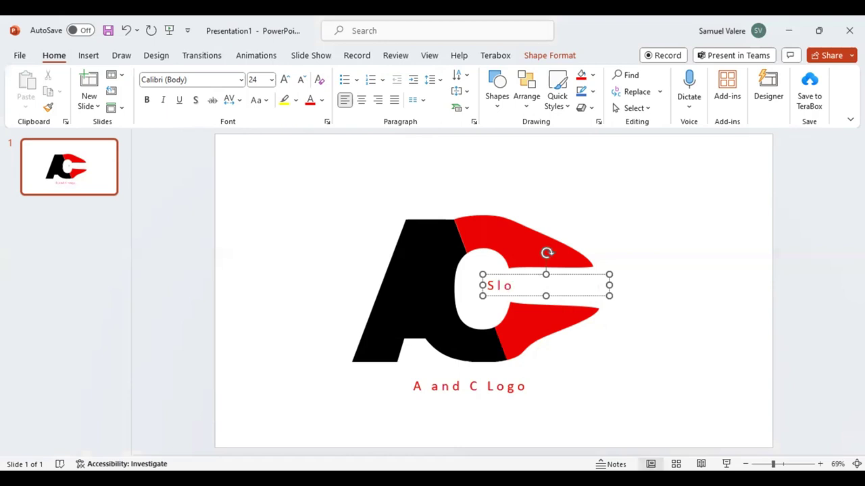
type("gan")
type(" here")
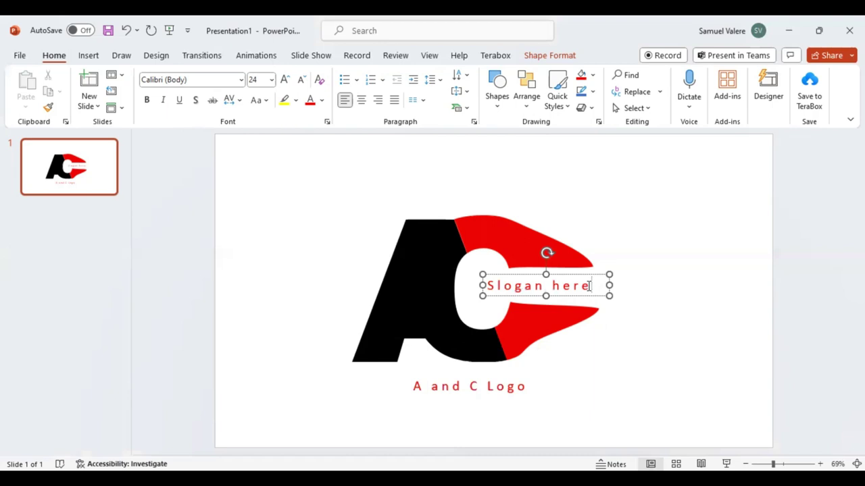
key("ctrl+a")
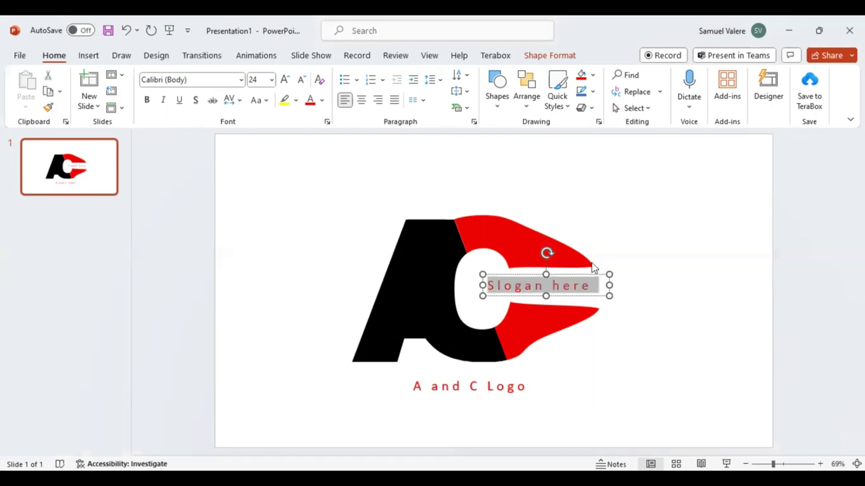
mouse_move(592, 267)
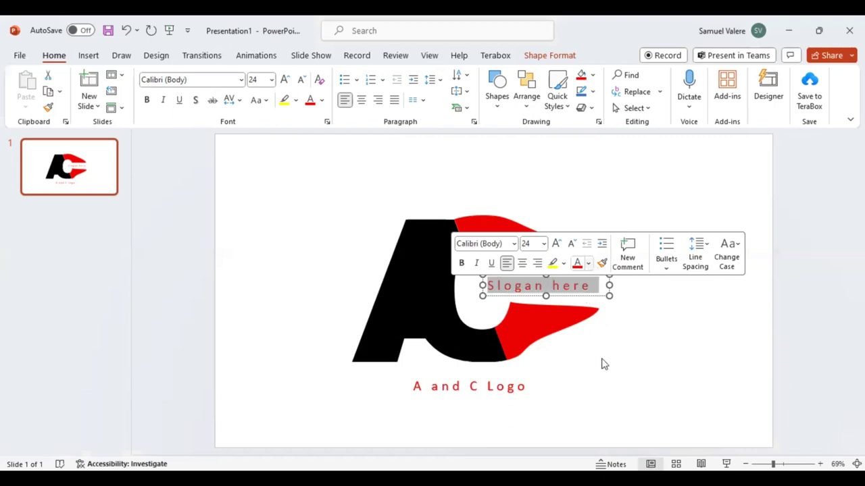
left_click(628, 412)
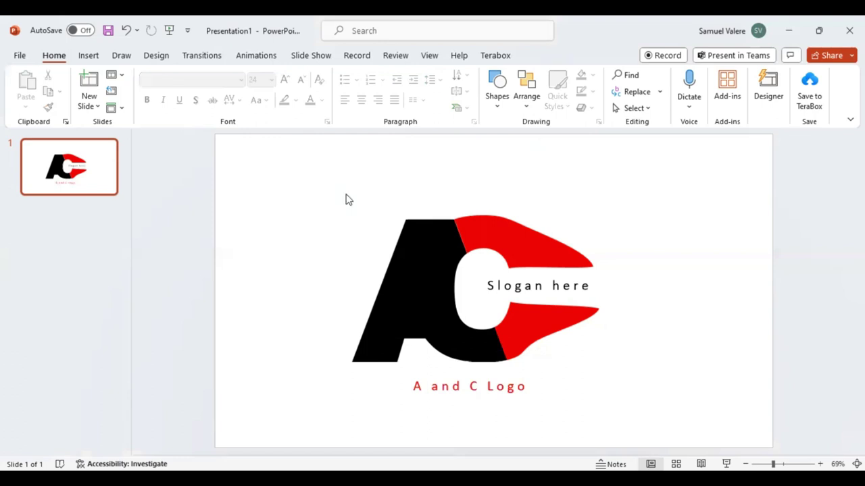
Apply a bevelled 3-D preset effect to all slide objects and group them into one object.
key("ctrl+a")
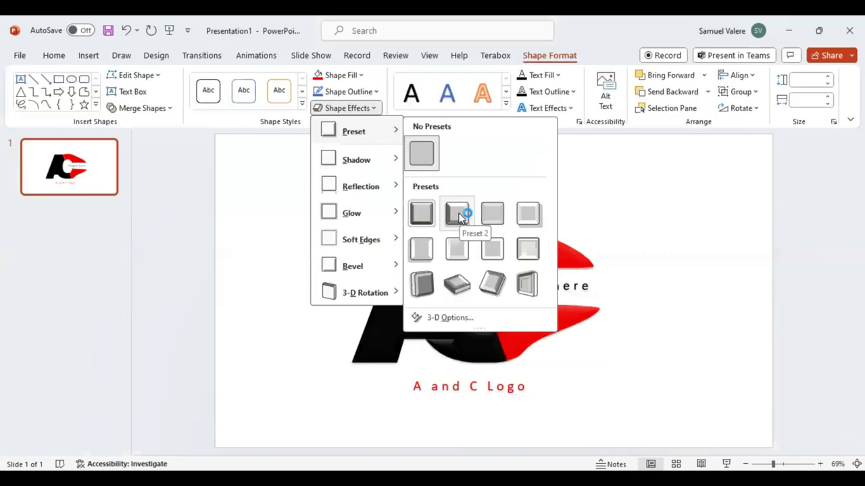
left_click(478, 282)
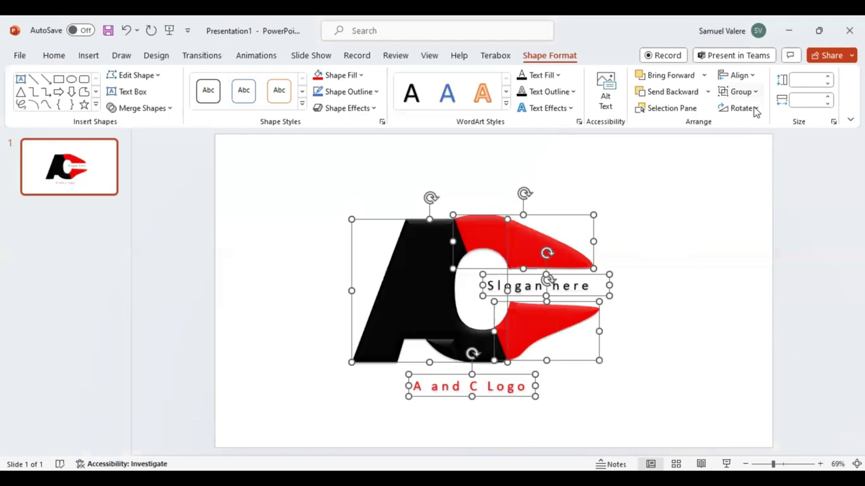
key("ctrl+g")
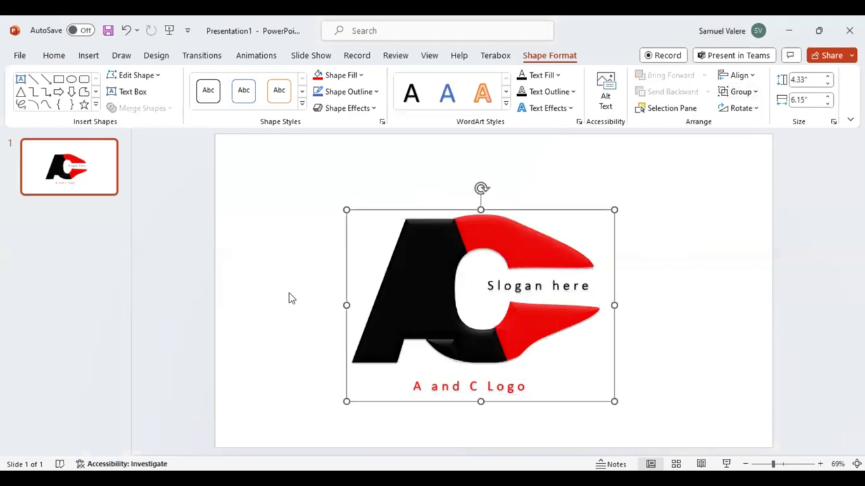